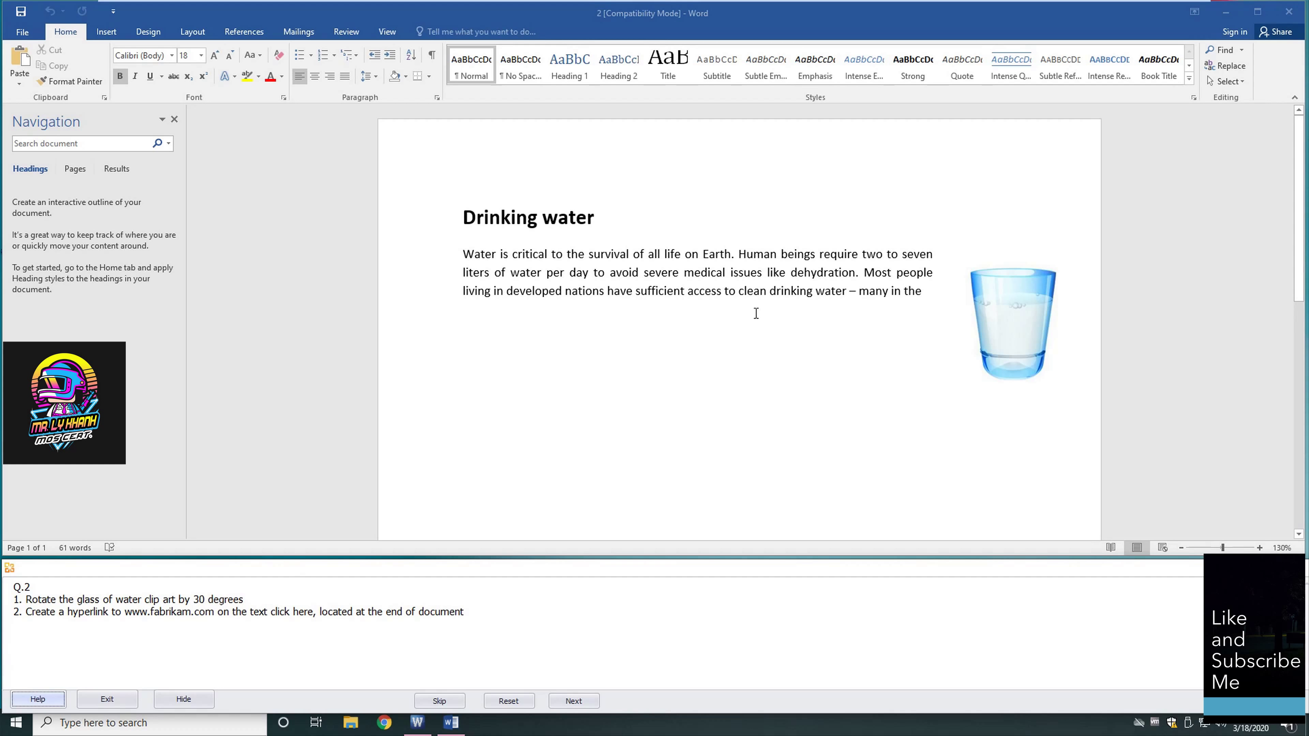
Step: Select the glass of water clip art in the Drinking water document
click(1012, 308)
click(1012, 308)
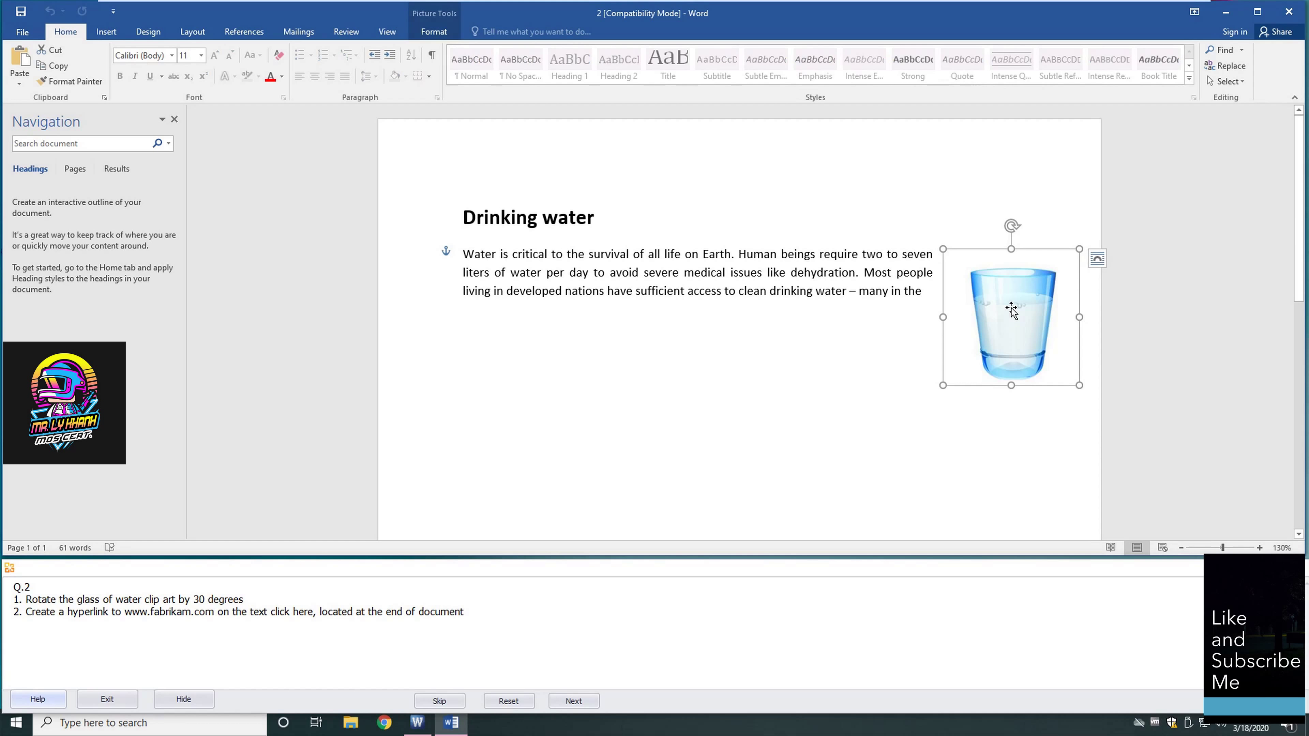
click(716, 273)
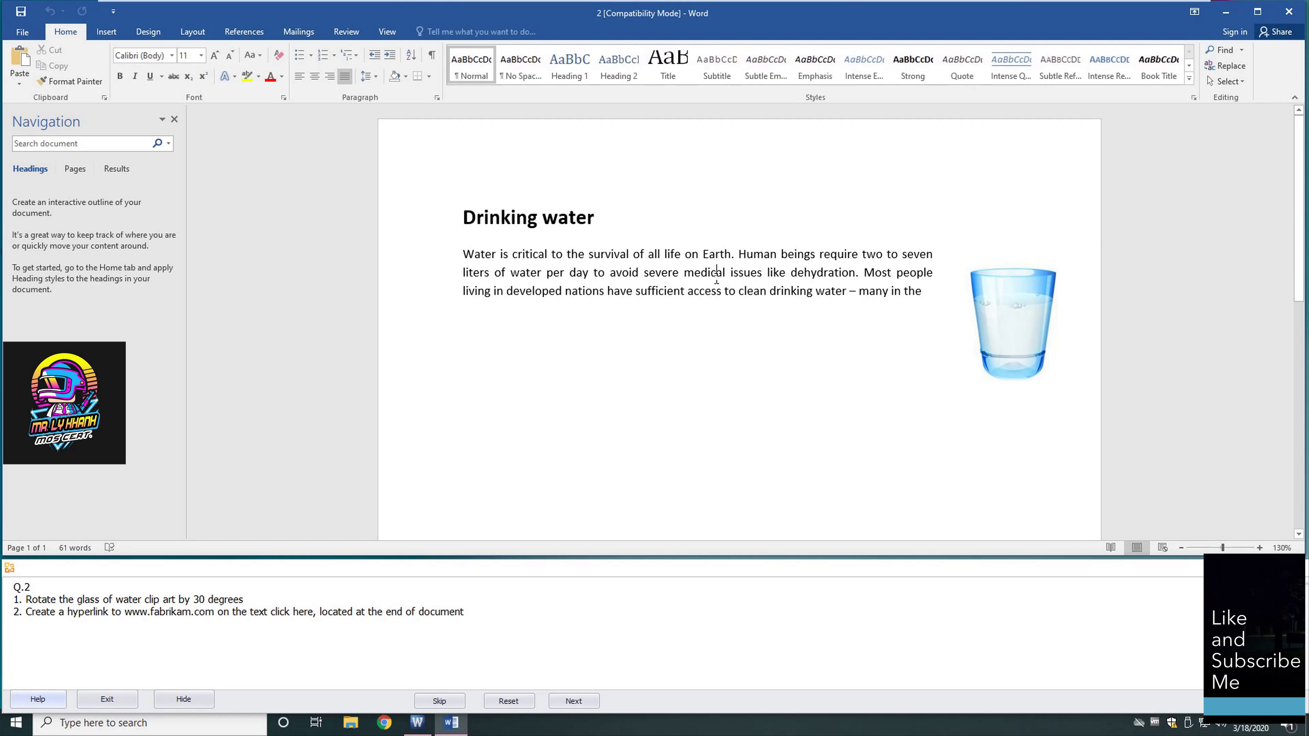
click(994, 322)
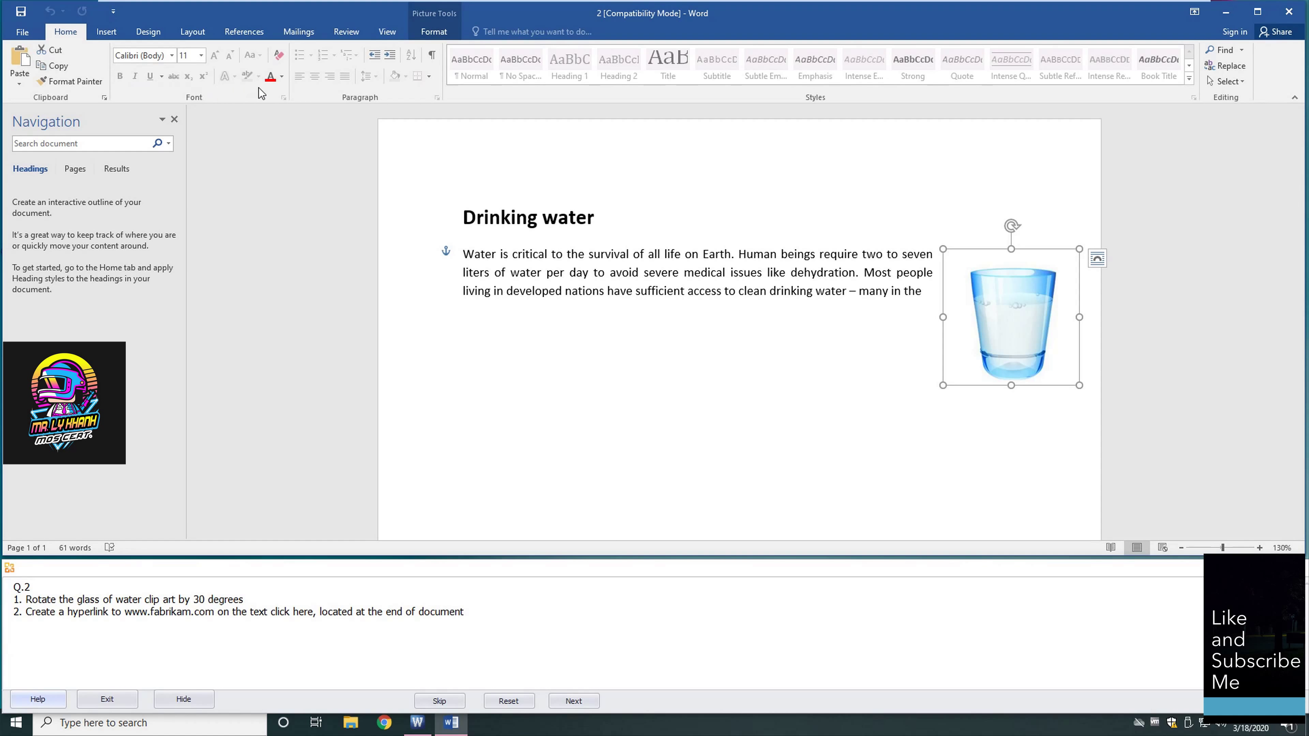
click(747, 255)
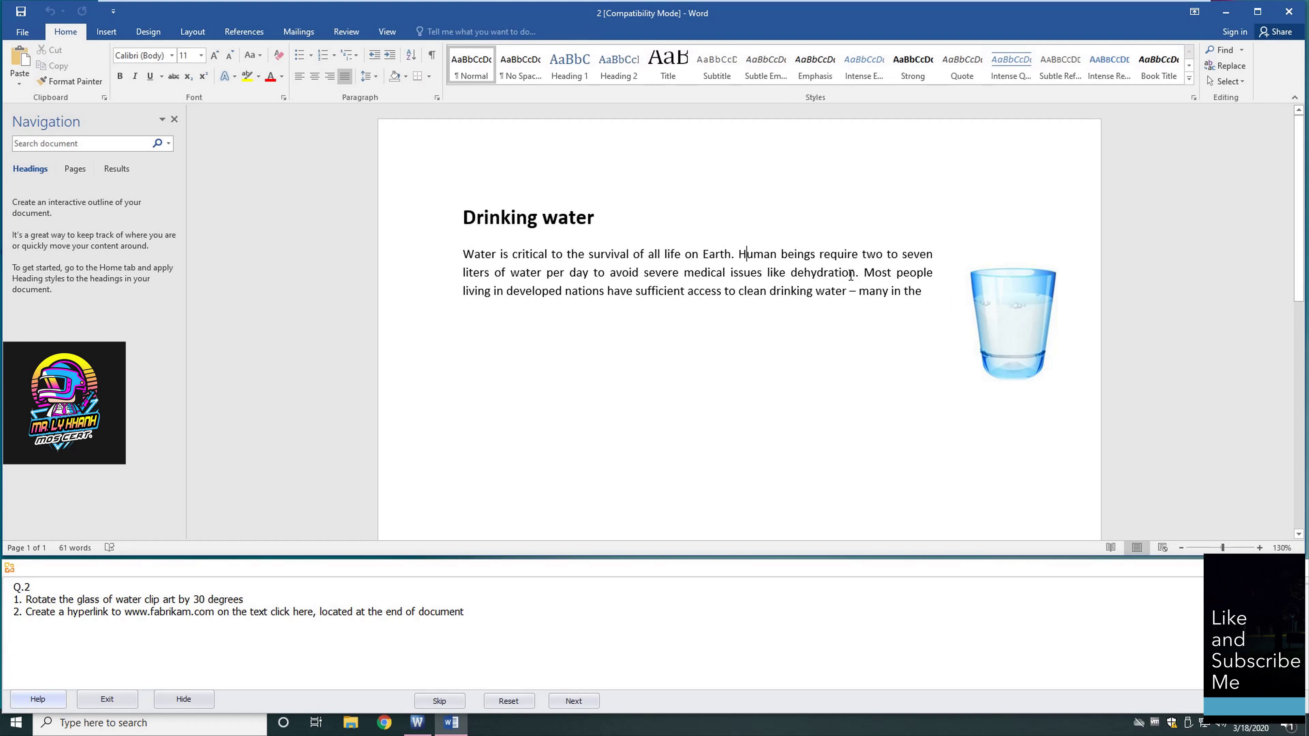
click(1003, 309)
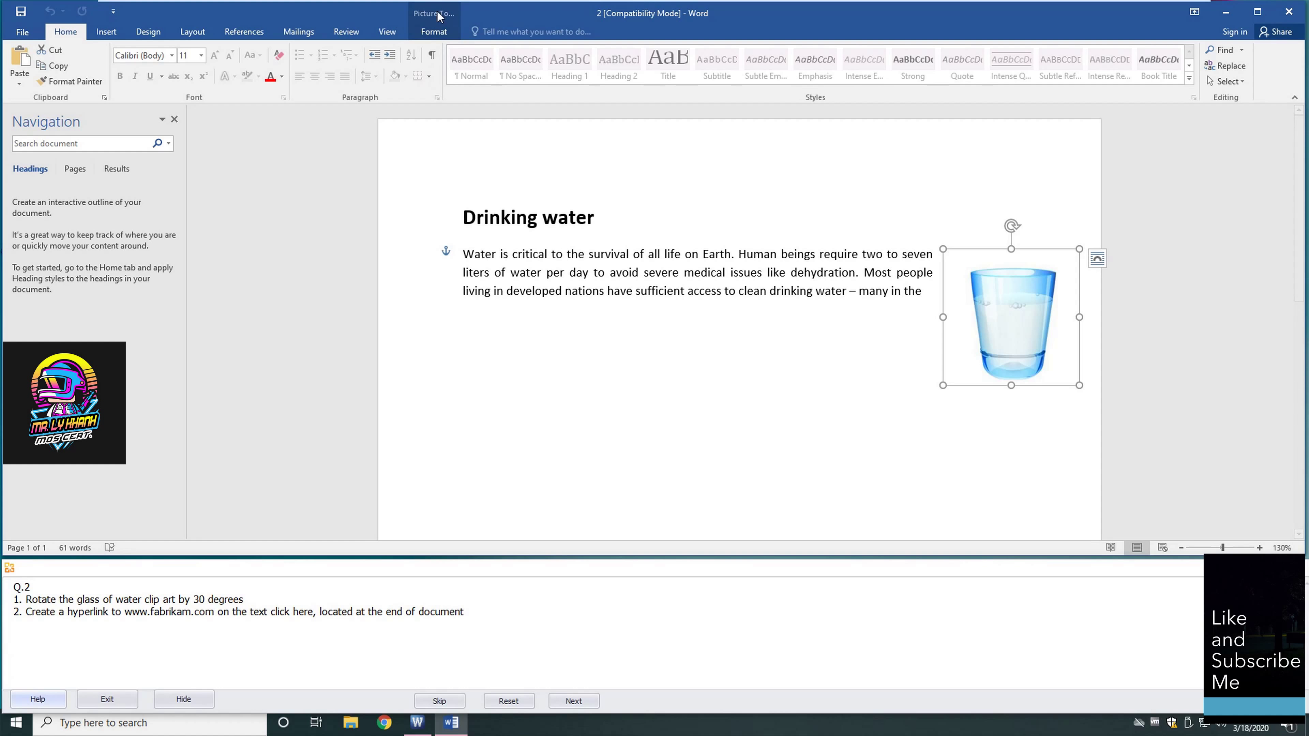
Step: Open the picture's Layout dialog through the Format tab's Rotate menu for detailed rotation settings
click(433, 33)
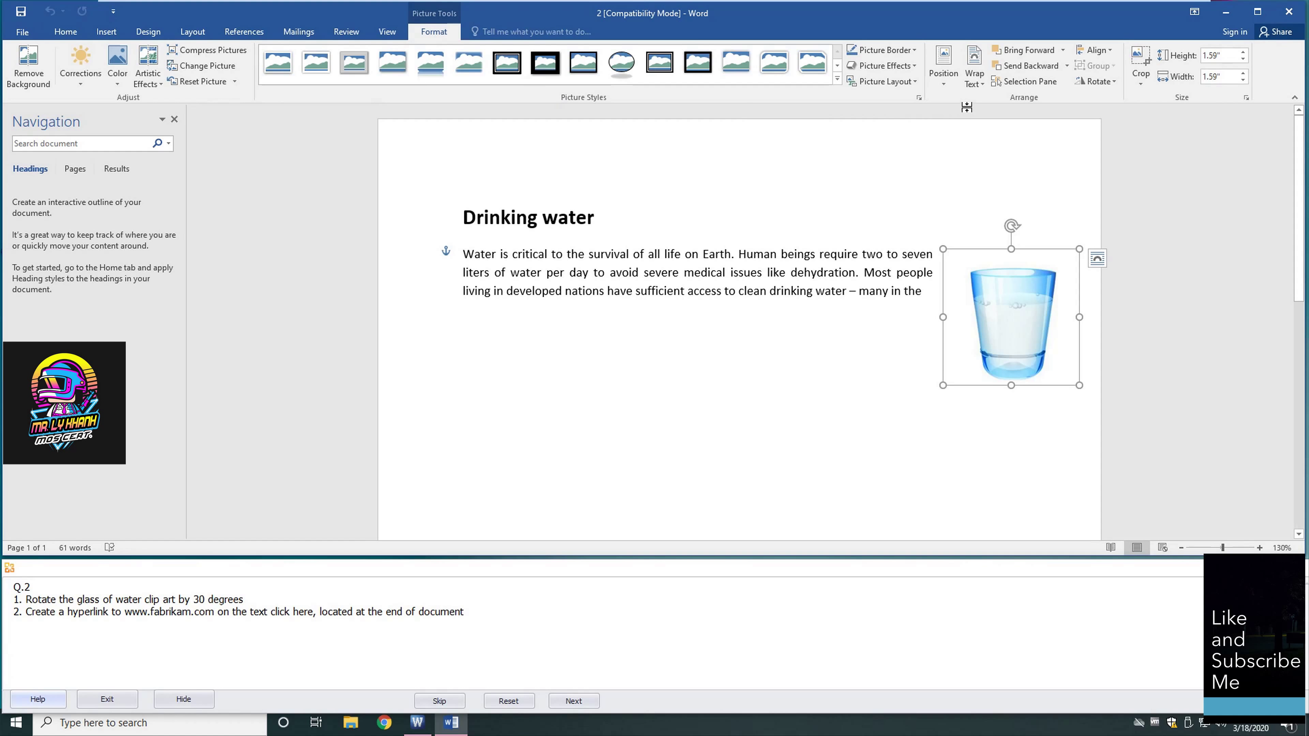
click(1112, 85)
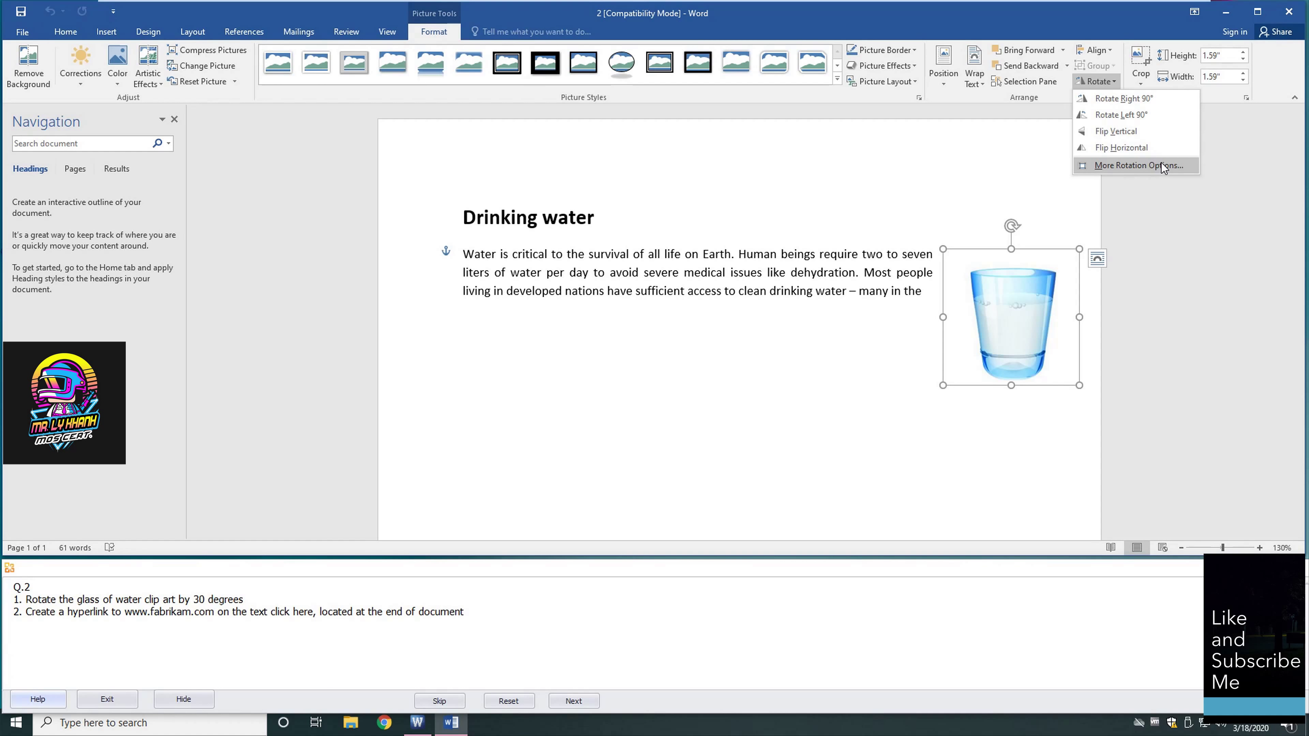
click(1160, 165)
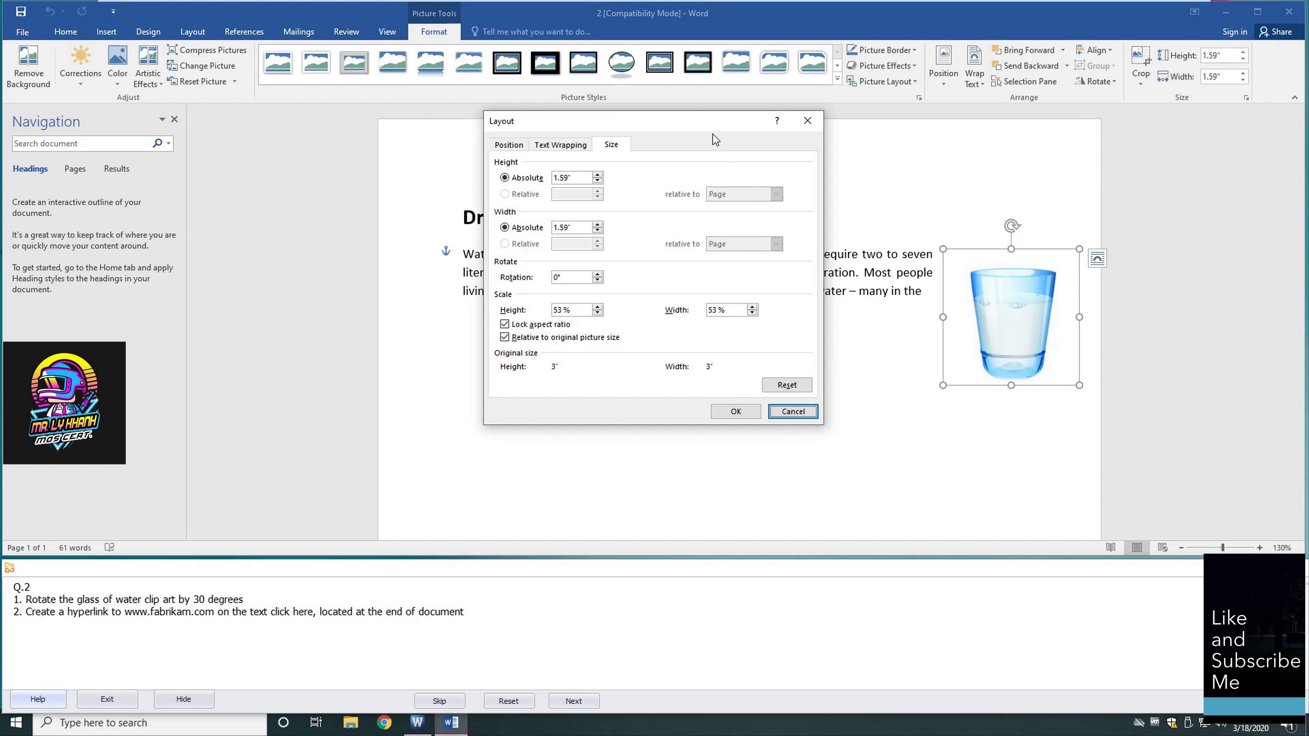
Step: Set the picture's rotation to 30° in the Layout dialog and apply it
drag(701, 129, 588, 138)
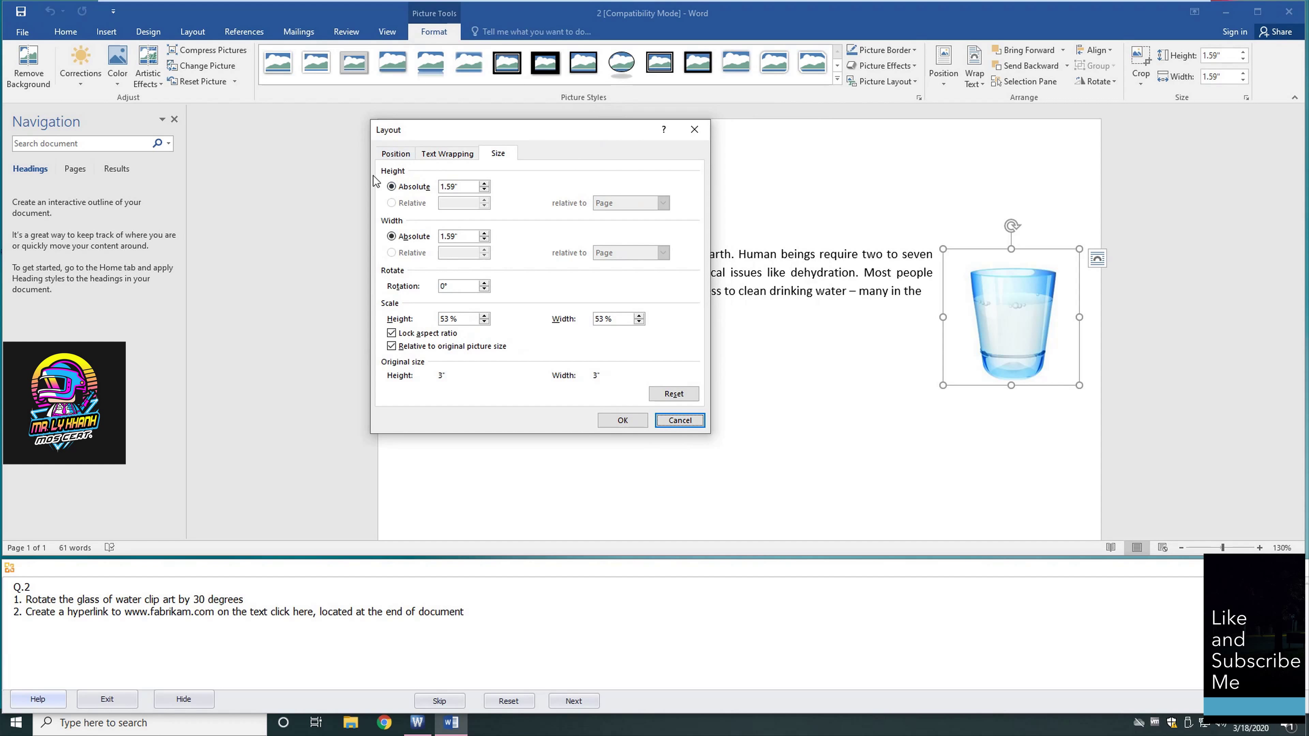
click(442, 286)
text(3)
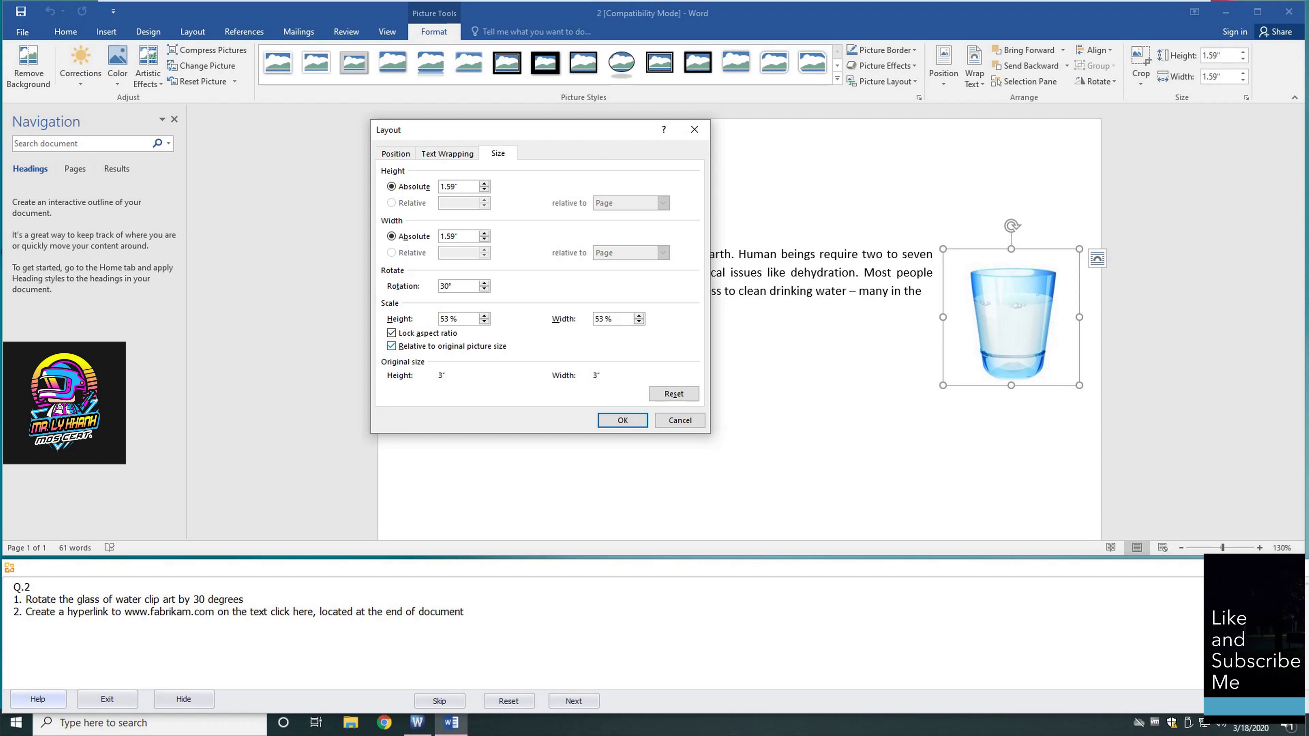
click(622, 420)
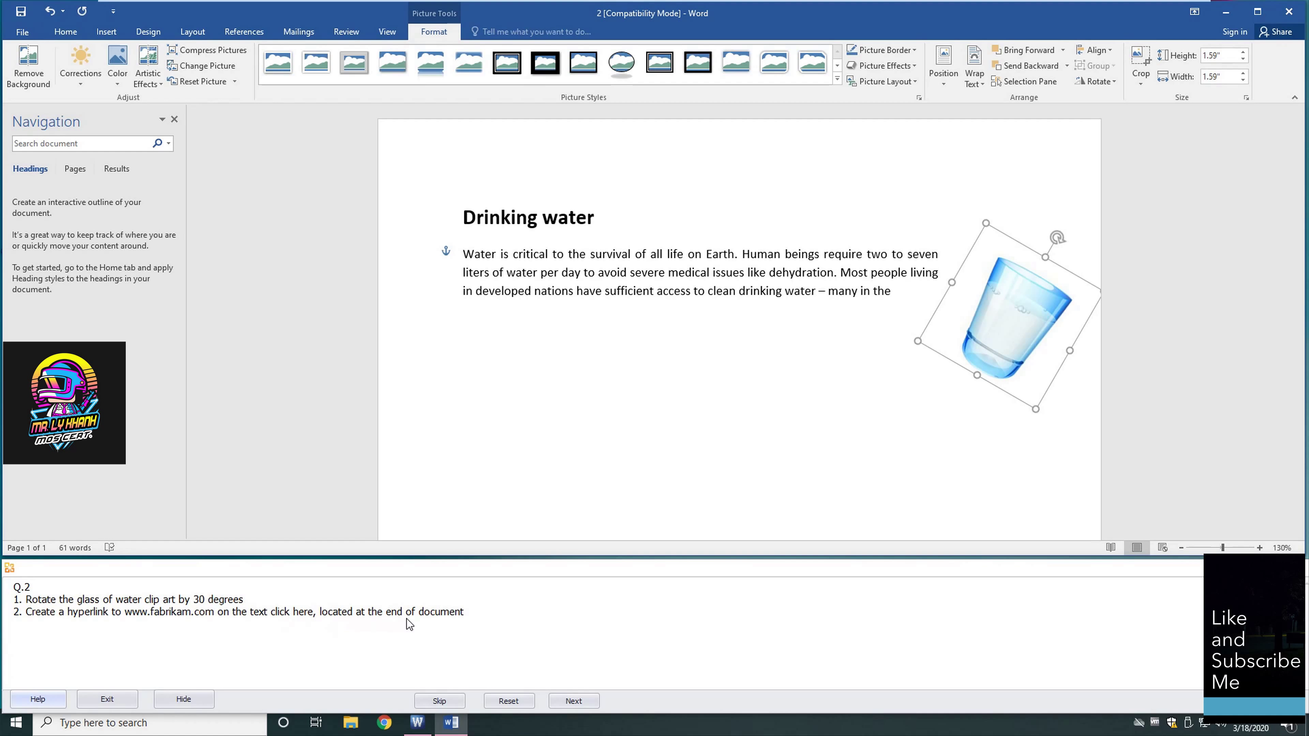
click(585, 420)
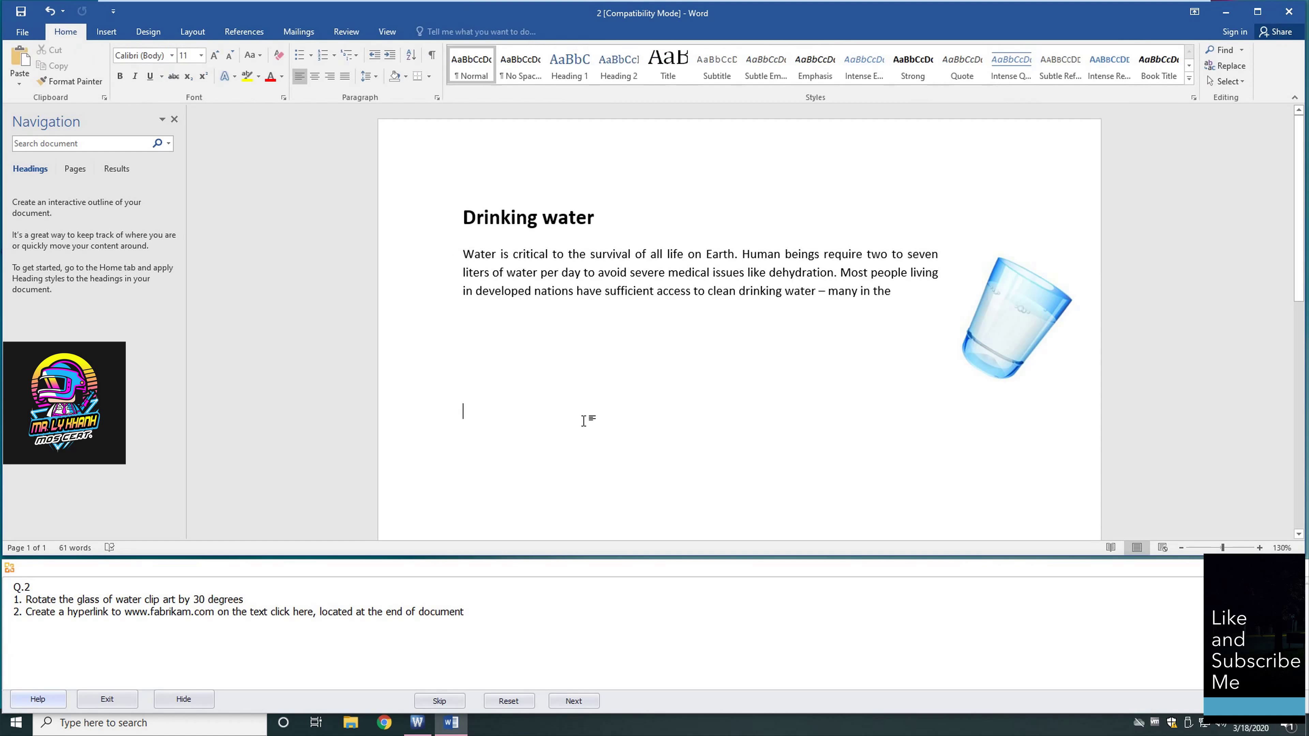
Step: Select 'click here' at the end of the final sentence and bring up its context menu
scroll(586, 420, down, 3)
scroll(585, 420, down, 5)
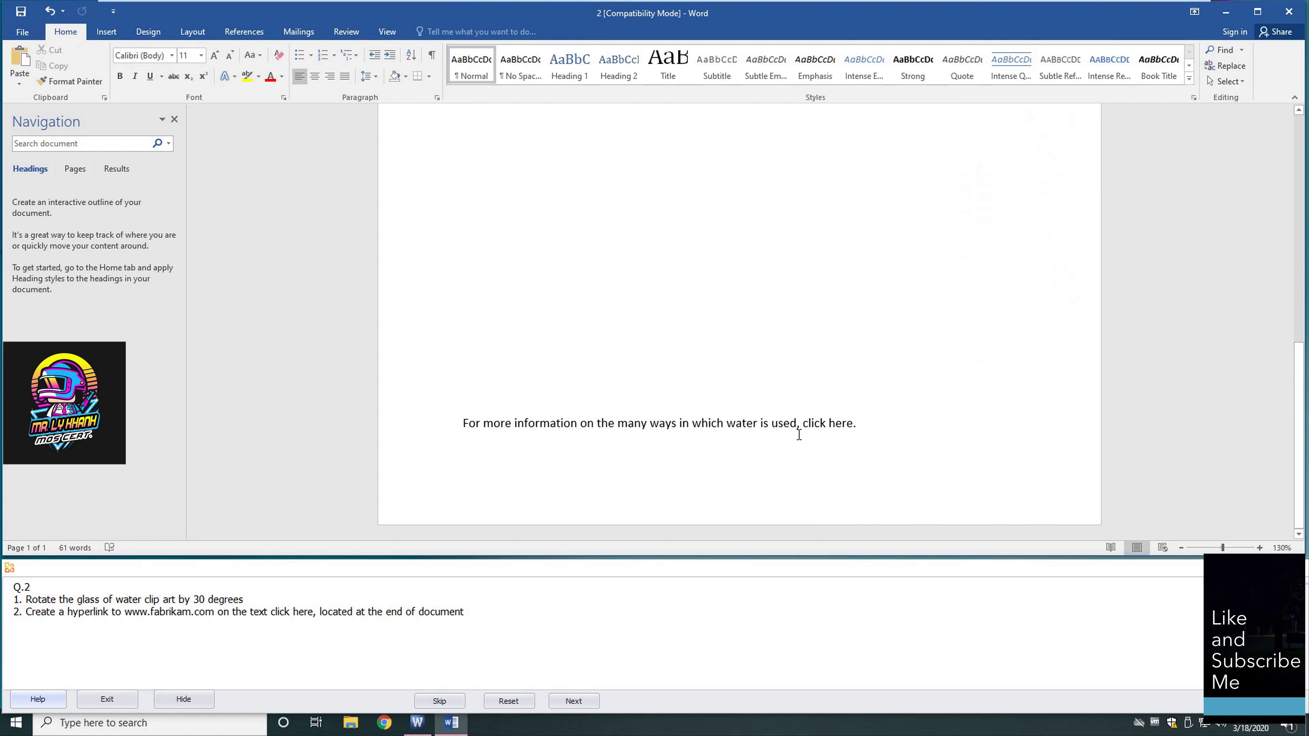
drag(803, 427, 853, 427)
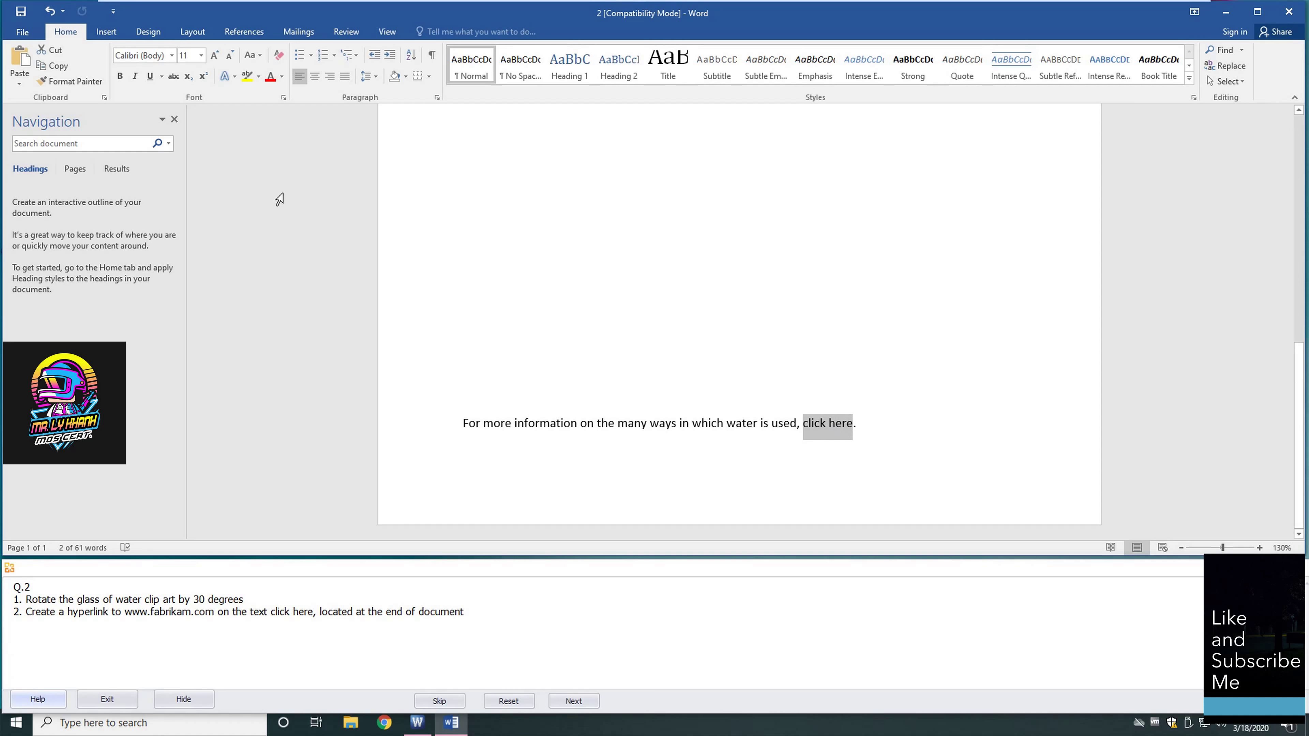
click(114, 37)
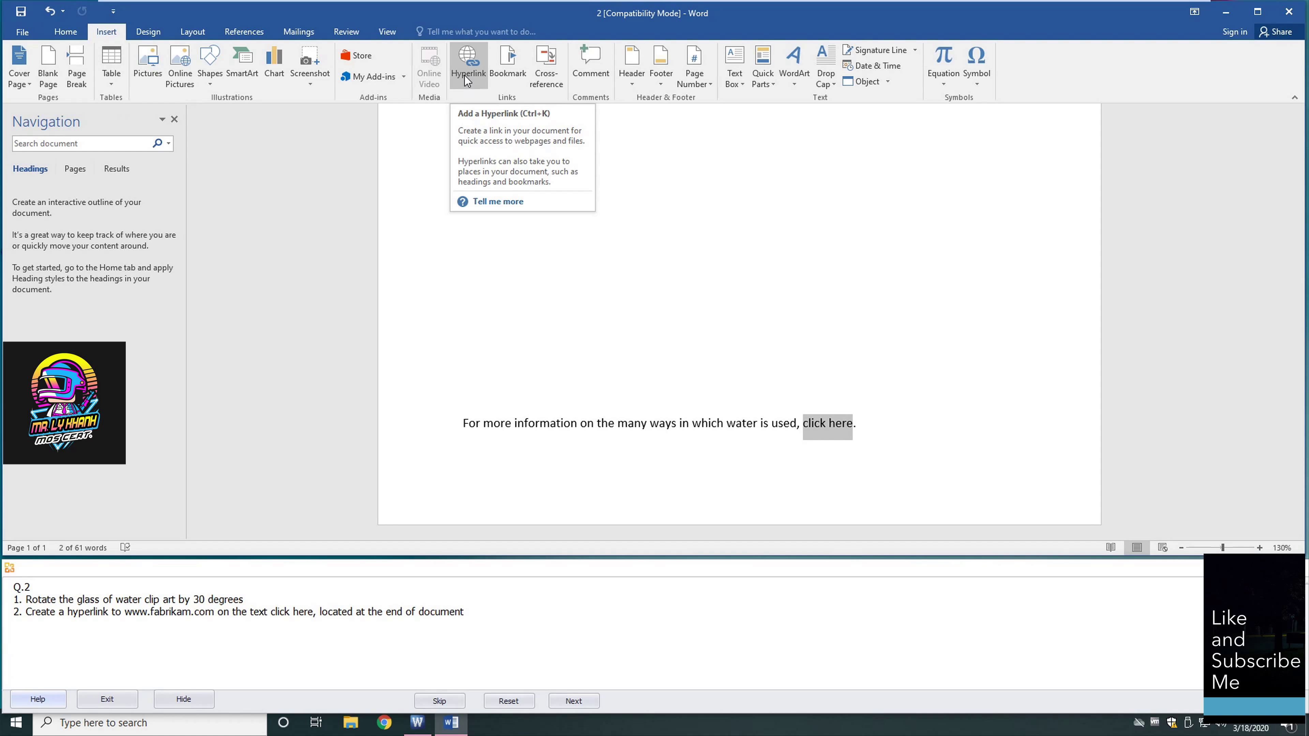
right_click(827, 427)
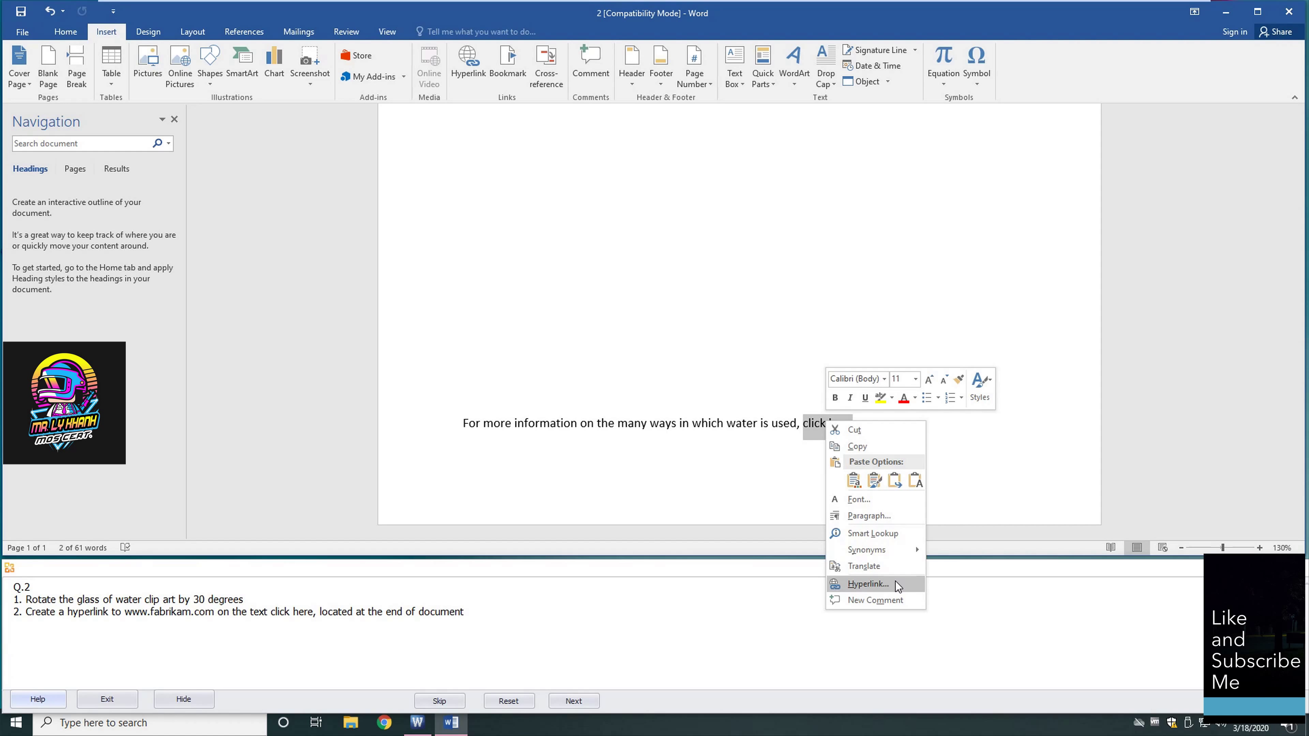
click(896, 584)
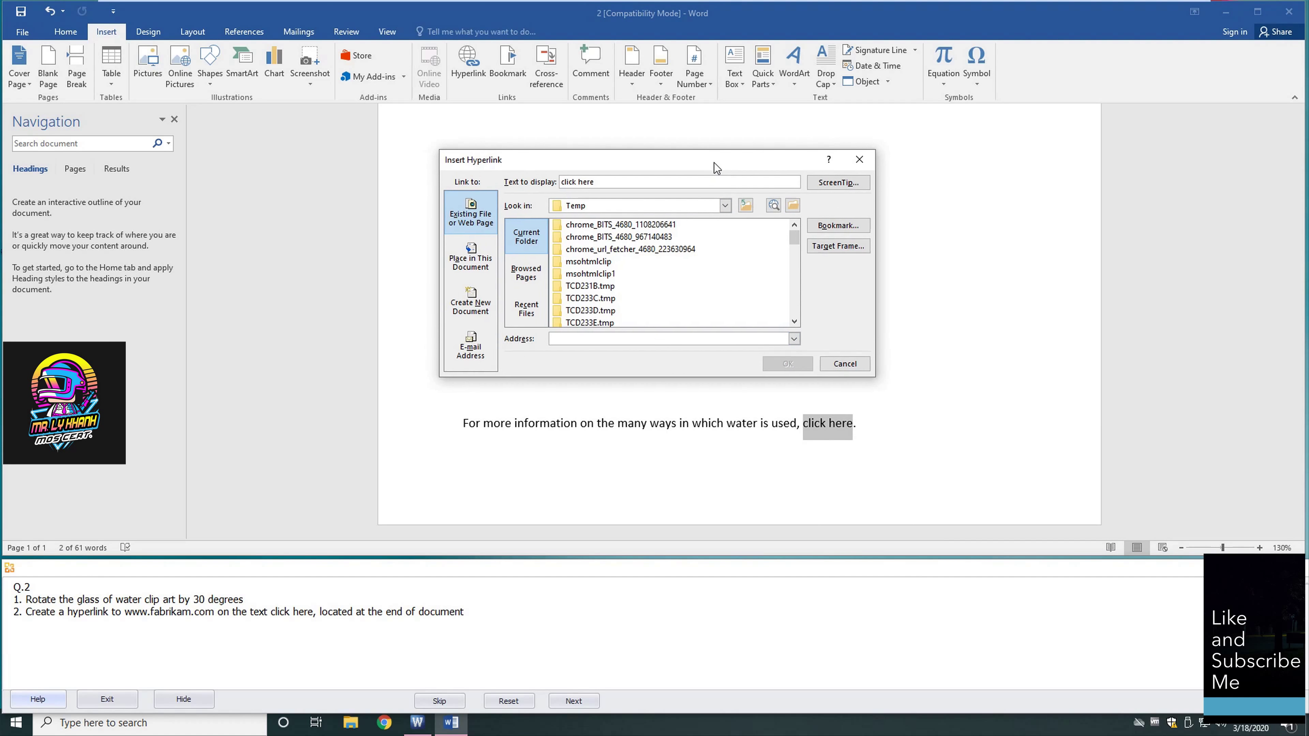
drag(715, 164, 718, 145)
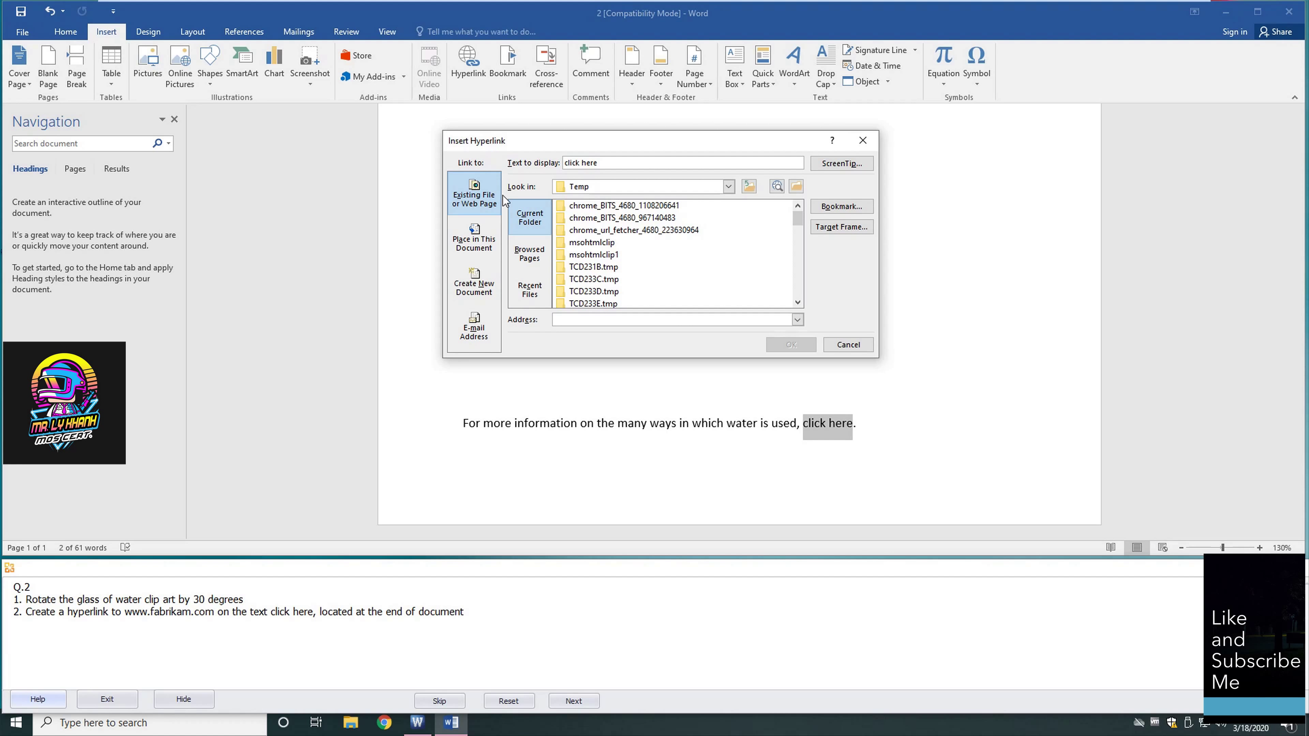
click(599, 320)
text(www.f)
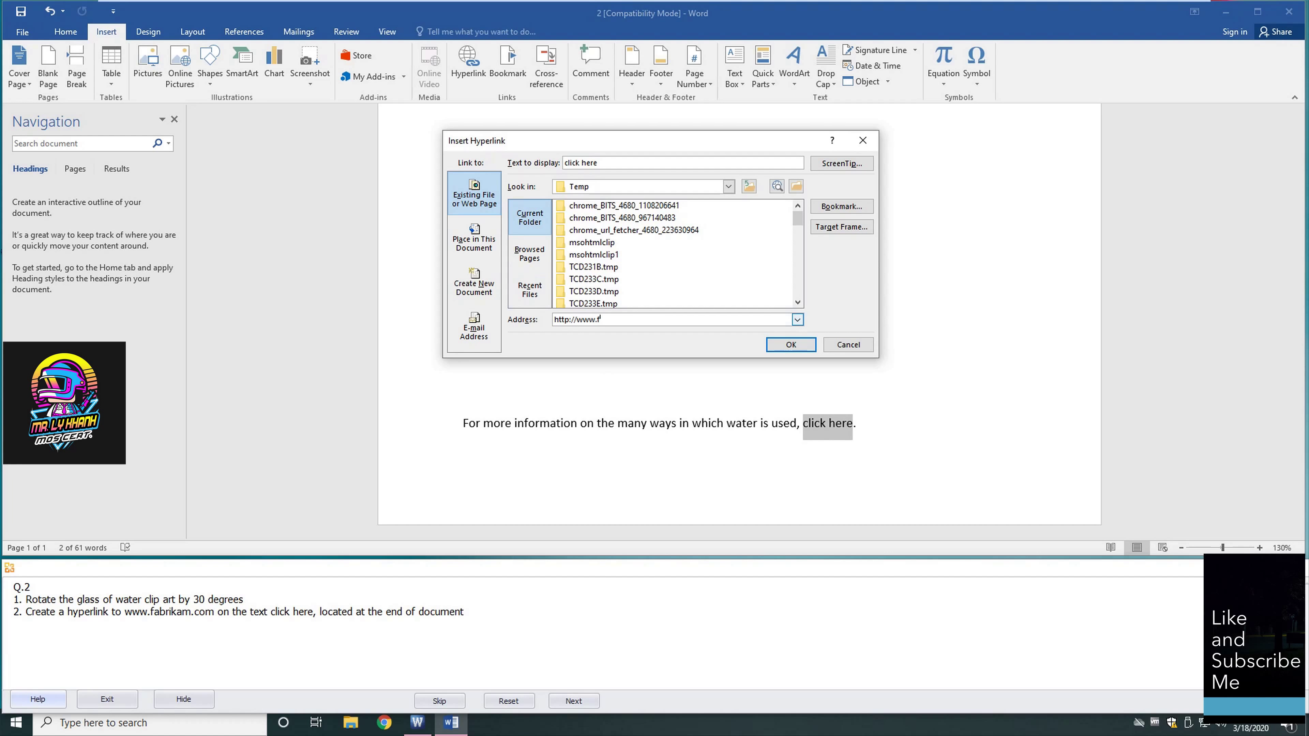
text(abr)
text(ikam.com)
click(790, 345)
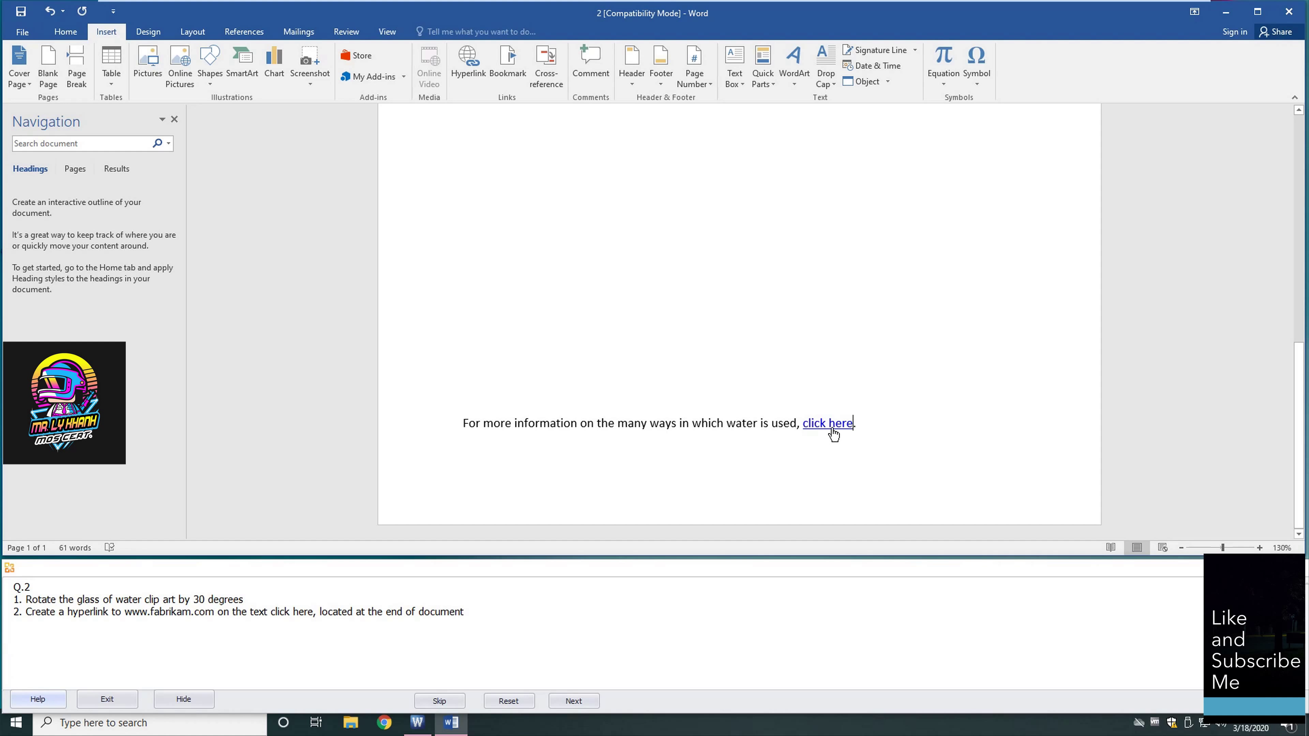
Step: Test the 'click here' link by opening it in Chrome, then close the browser
click(832, 428)
ctrl+click(833, 431)
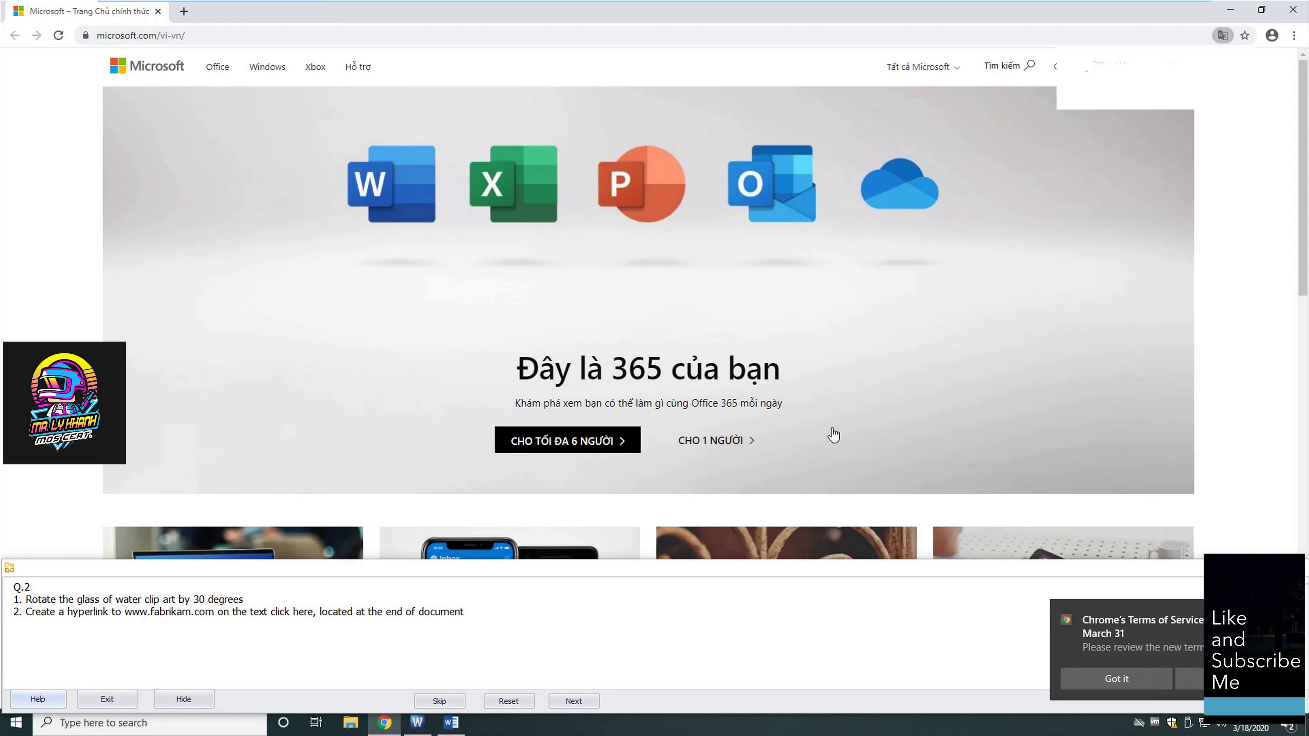
click(1293, 10)
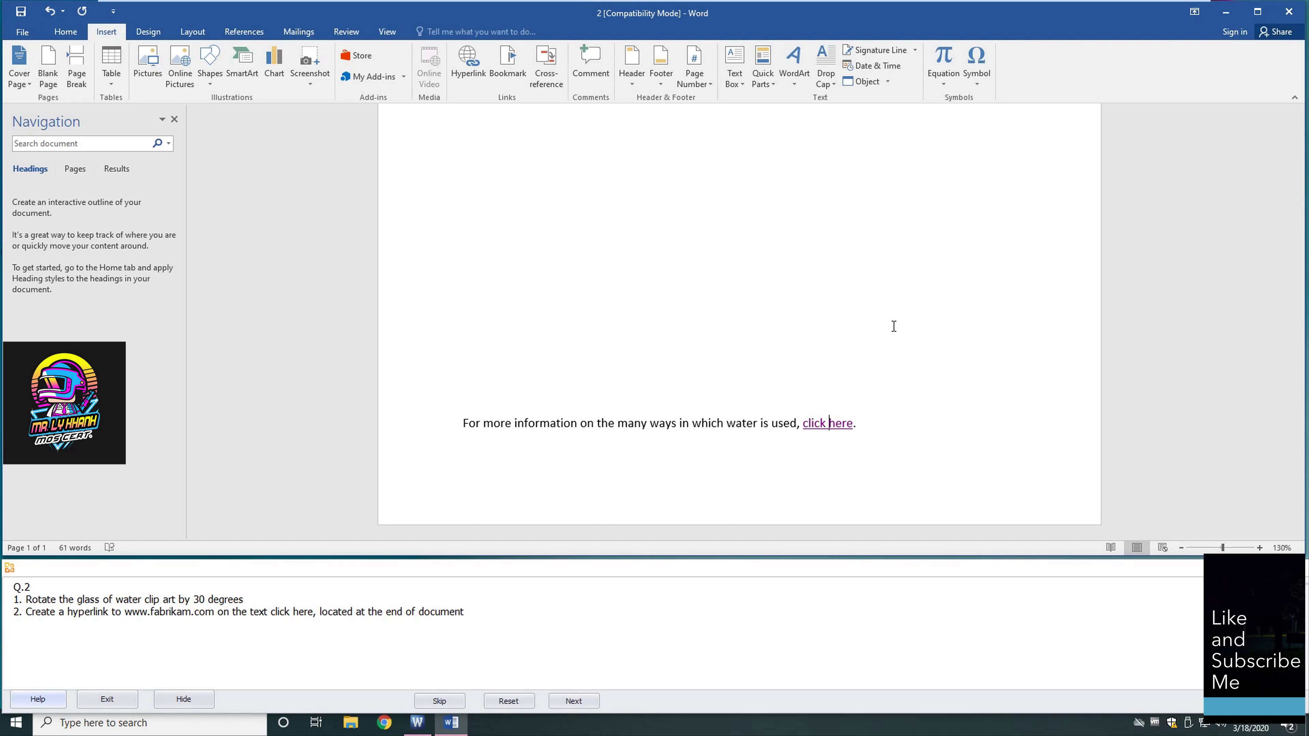
Step: Check the 30° rotated glass picture, then return to the 'click here' link at the end
scroll(894, 326, up, 5)
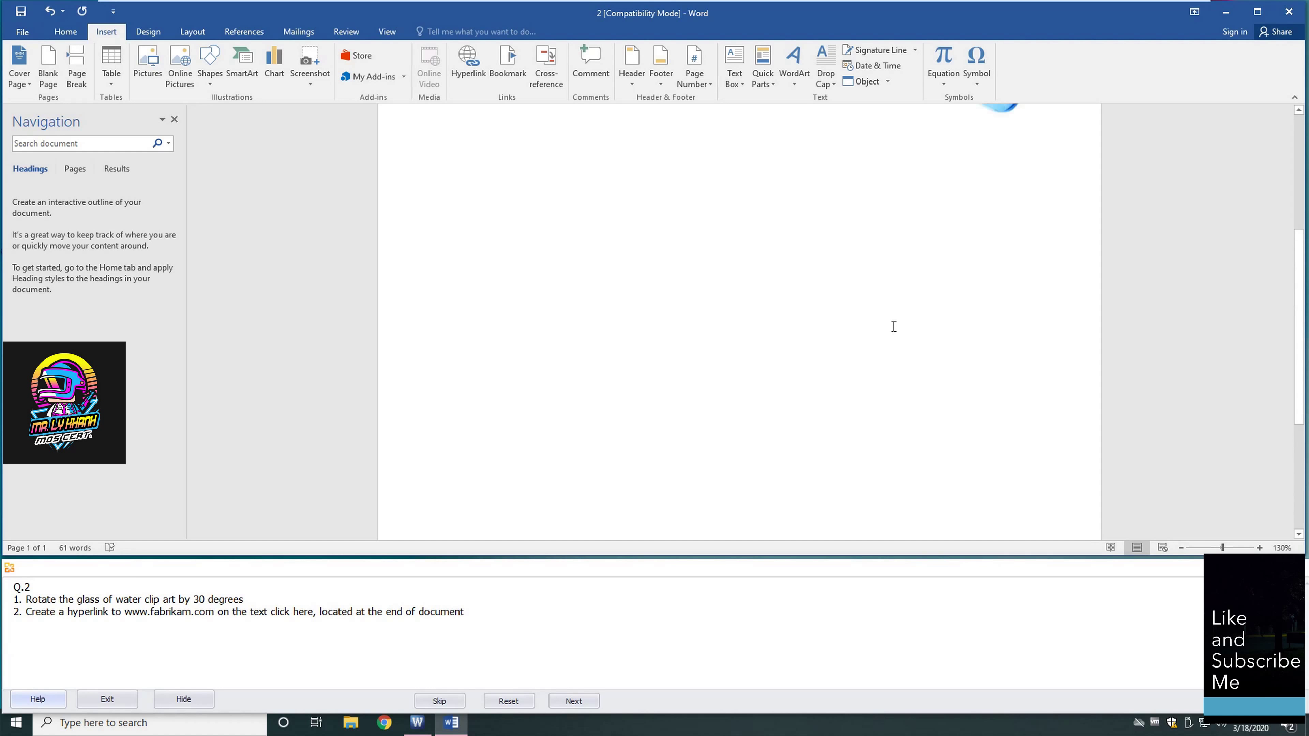
scroll(894, 326, up, 5)
click(992, 294)
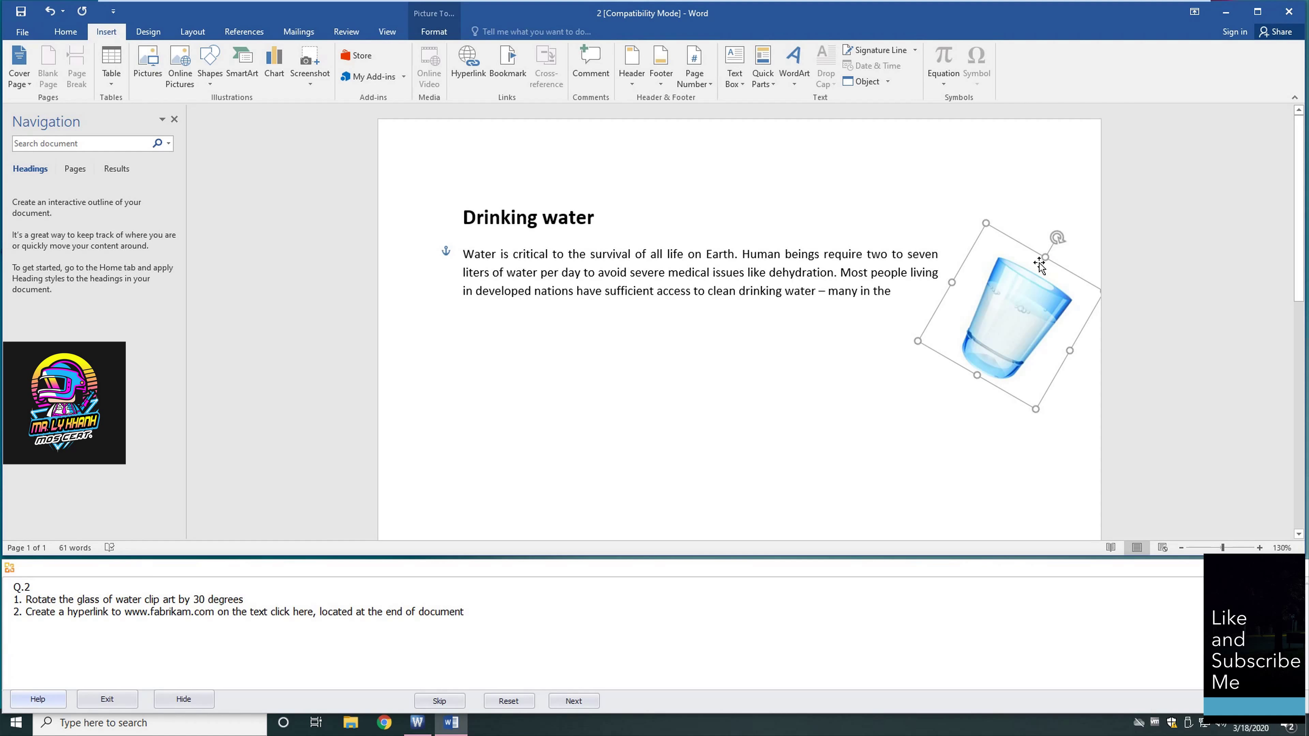
scroll(1038, 266, down, 2)
scroll(1039, 266, down, 3)
scroll(1033, 270, down, 2)
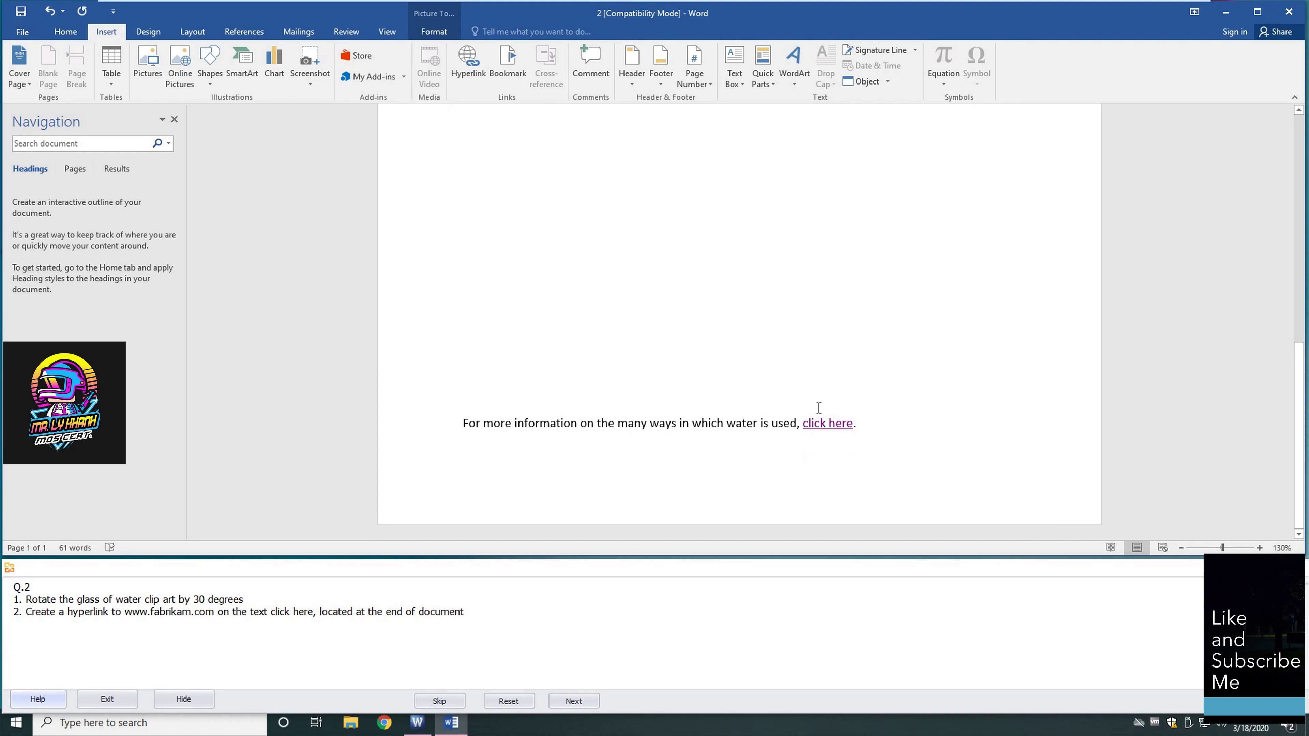
drag(805, 424, 854, 424)
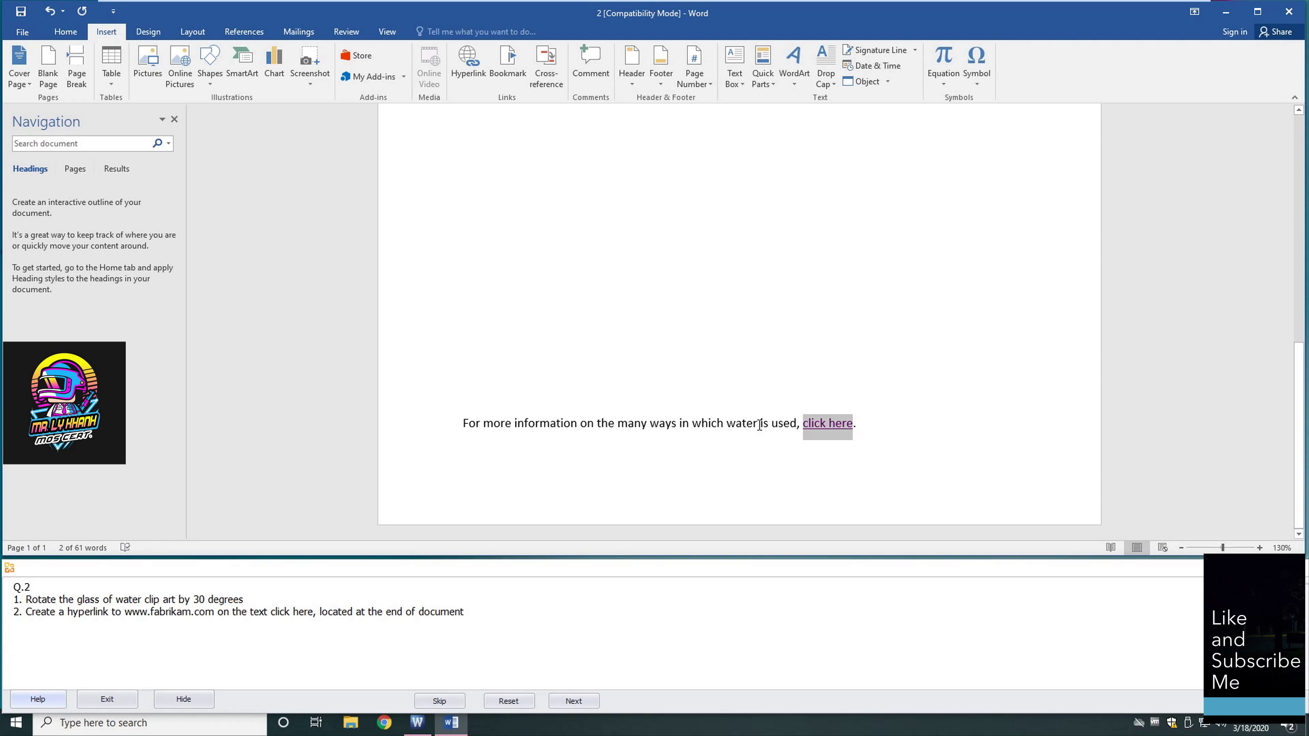
scroll(760, 425, up, 4)
scroll(760, 425, up, 3)
scroll(760, 424, up, 3)
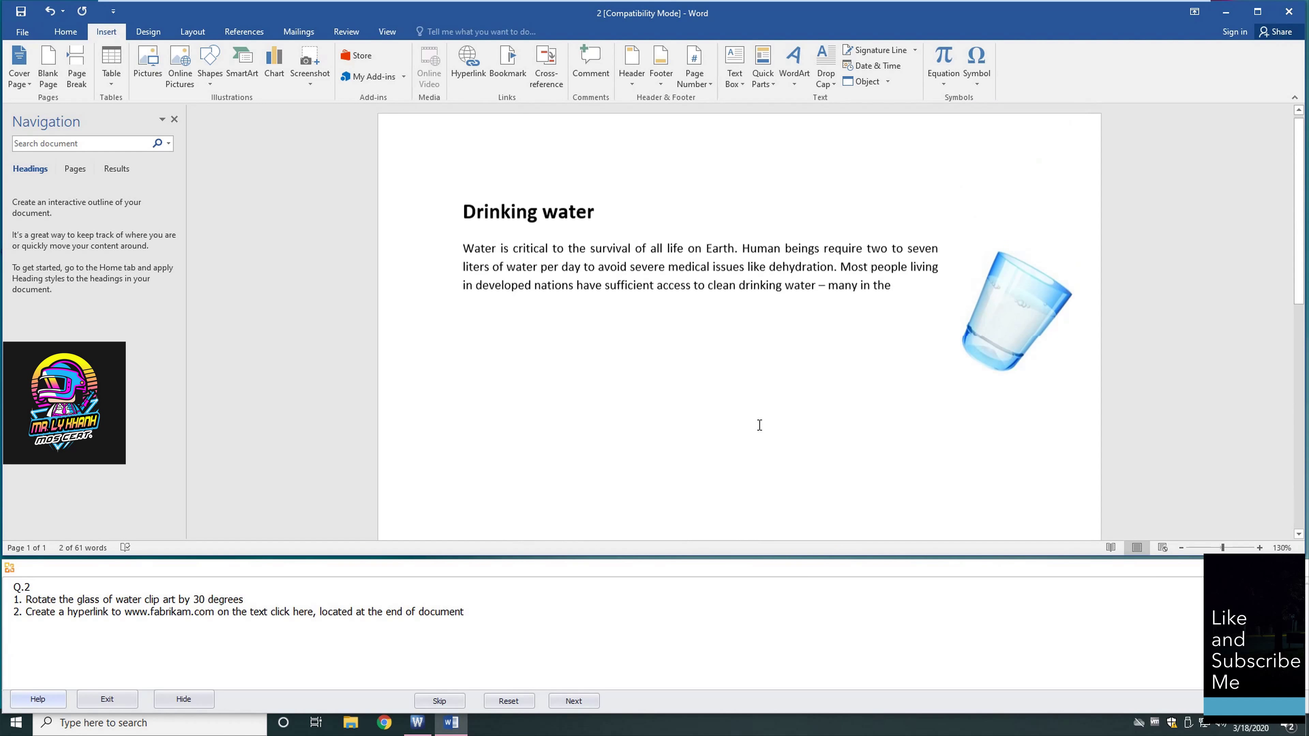